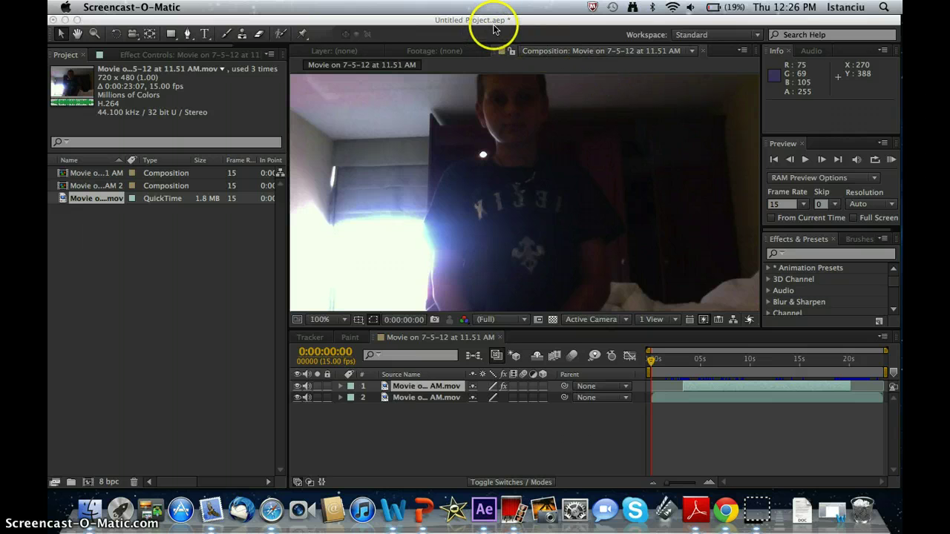
Bring the After Effects window, showing the two-layer webcam composition, to the front.
click(492, 20)
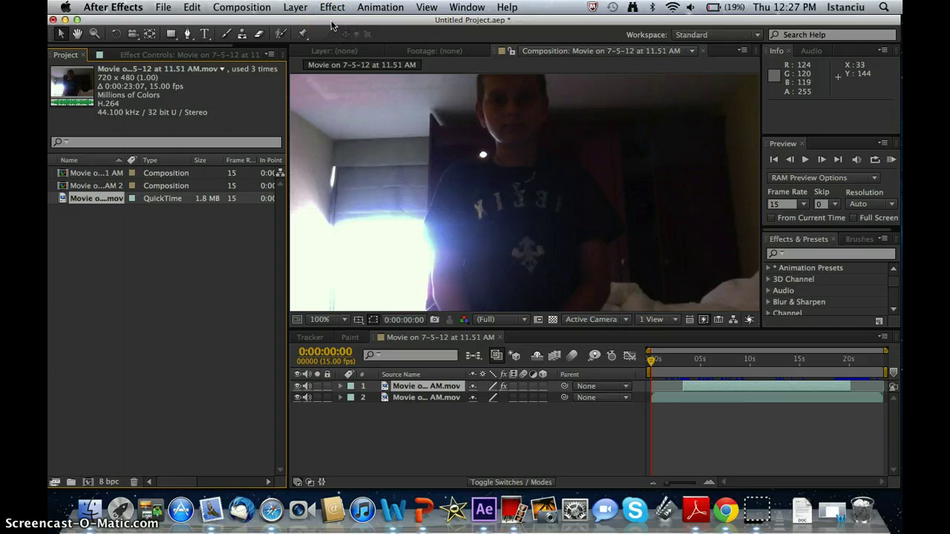
drag(668, 352, 651, 364)
click(805, 160)
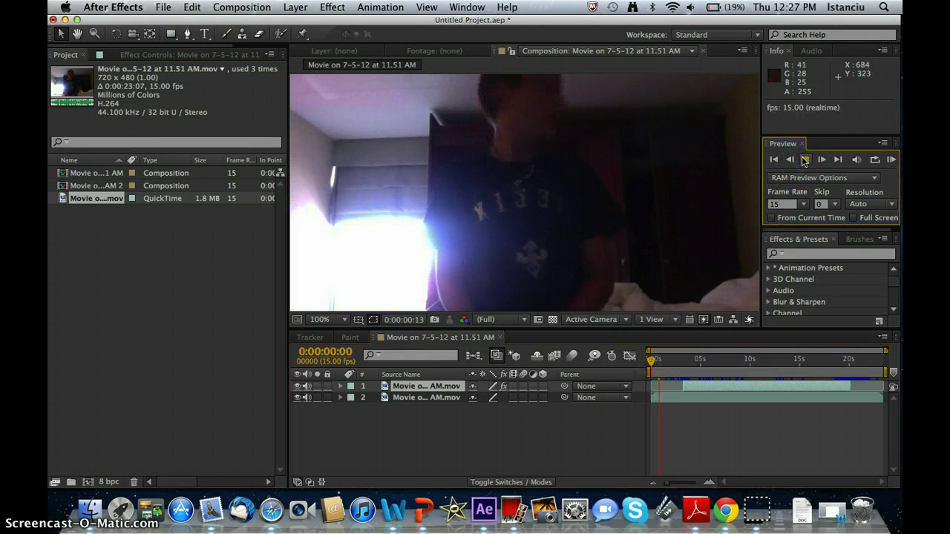
click(805, 160)
click(806, 162)
drag(887, 366, 632, 381)
Start a new empty After Effects project, dismissing the prompt to save the old one.
key(ctrl+s)
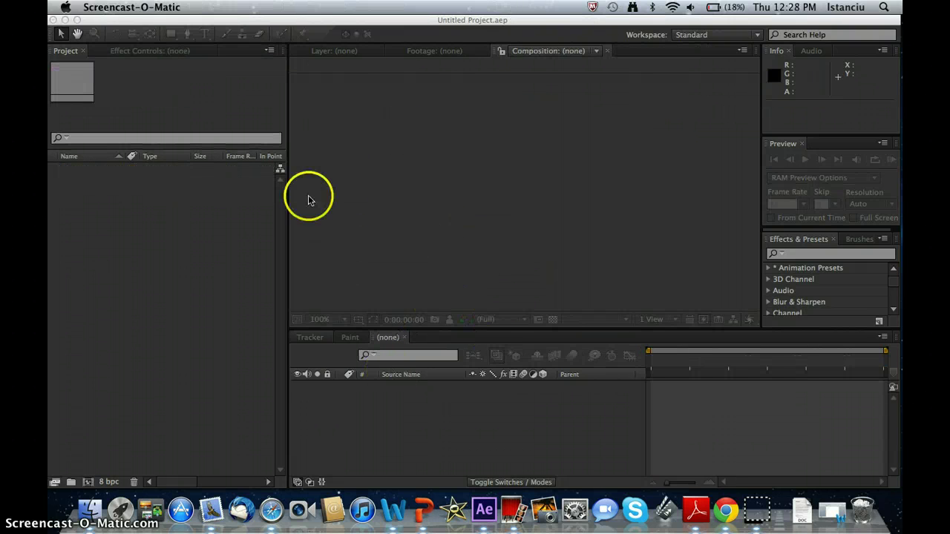
click(384, 18)
click(396, 132)
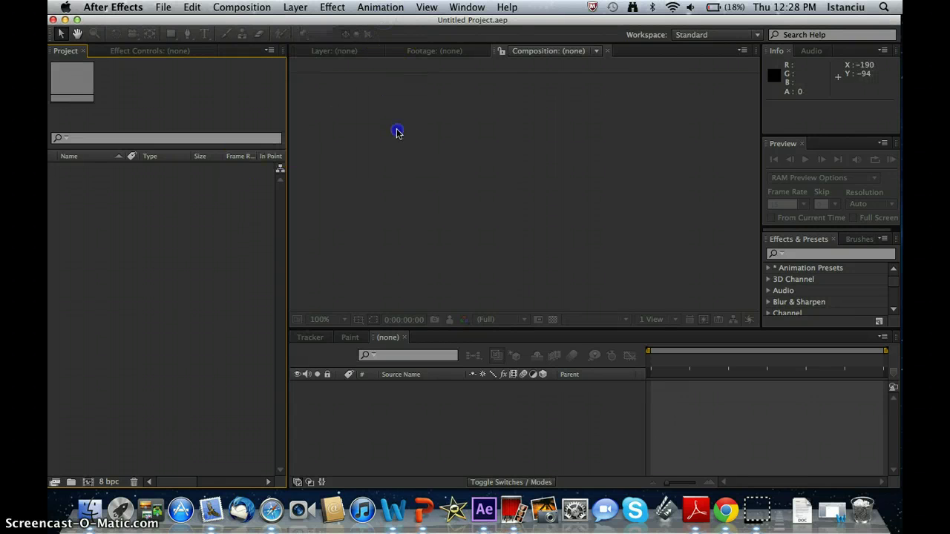
click(226, 195)
click(237, 7)
click(241, 13)
Create composition 'Tutorial Test (Lightning)' at 720×480, 15 fps, aspect ratio locked, Full resolution.
key(super+n)
text(Tutorial Test (Lightning))
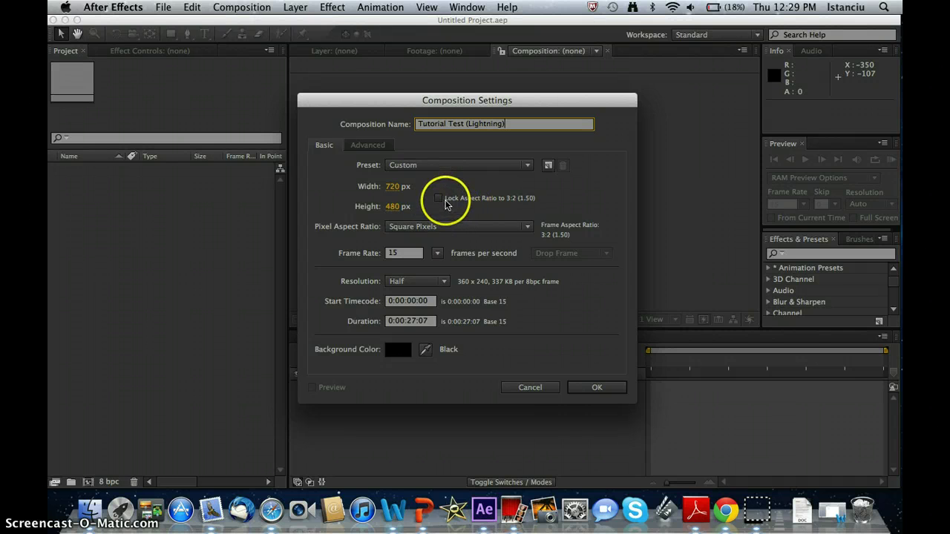
click(439, 200)
click(406, 253)
click(353, 237)
click(429, 282)
click(428, 294)
click(594, 386)
Import the latest Photo Booth webcam clip, add it to the timeline, and duplicate the layer.
click(512, 510)
mouse_move(857, 438)
mouse_down()
mouse_move(245, 282)
mouse_move(170, 282)
mouse_up()
drag(93, 169, 395, 421)
key(super+d)
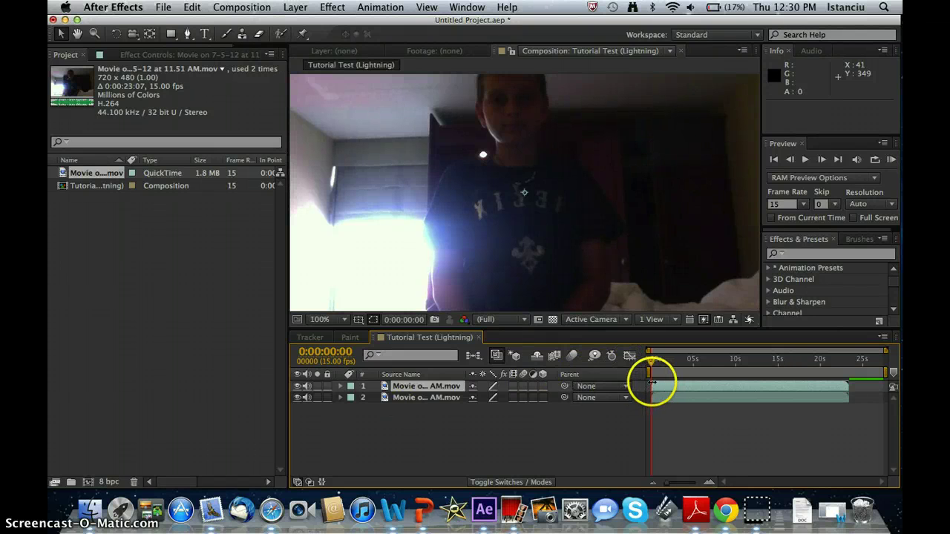
Move the current time just past one second and preview the composition.
click(589, 272)
click(639, 362)
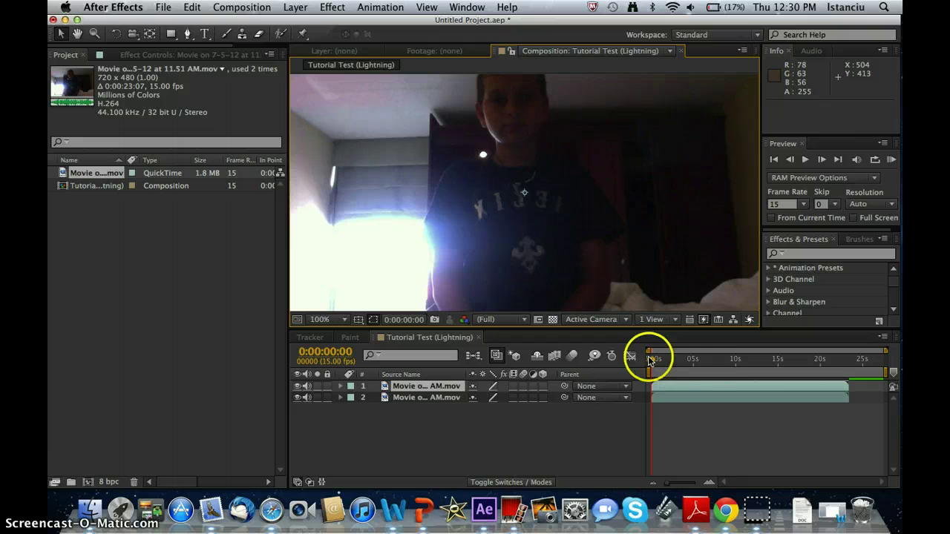
drag(650, 361, 667, 362)
drag(667, 362, 672, 362)
click(819, 160)
Apply Advanced Lightning to the top webcam layer with Lightning Type set to Strike.
click(327, 9)
click(514, 172)
click(127, 54)
drag(173, 49, 141, 87)
click(206, 93)
click(213, 116)
Position the bolt's origin and direction near the hand and keyframe the origin point.
drag(518, 217, 519, 292)
drag(518, 139, 553, 255)
click(524, 117)
click(149, 94)
click(76, 107)
click(76, 107)
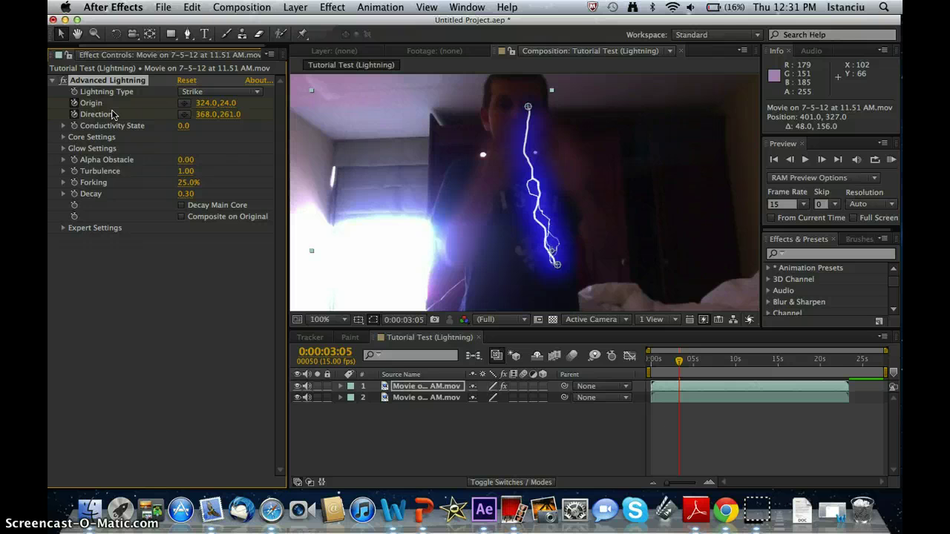
Set the Advanced Lightning Glow Color under Glow Settings to a green hue.
click(64, 149)
click(184, 183)
click(549, 265)
click(551, 281)
click(643, 181)
Drag the bolt's origin and direction onto the hands over two frames, spanning 256,96 to 413,96.
mouse_move(585, 245)
mouse_down()
mouse_move(540, 224)
mouse_move(547, 173)
mouse_move(560, 166)
mouse_up()
mouse_move(528, 107)
mouse_down()
mouse_move(518, 170)
mouse_move(506, 158)
mouse_up()
click(820, 158)
drag(562, 162, 588, 159)
drag(506, 156, 480, 154)
click(716, 205)
Step frame by frame around three seconds to check the bolt, then trim the top clip's in-point.
drag(681, 361, 678, 360)
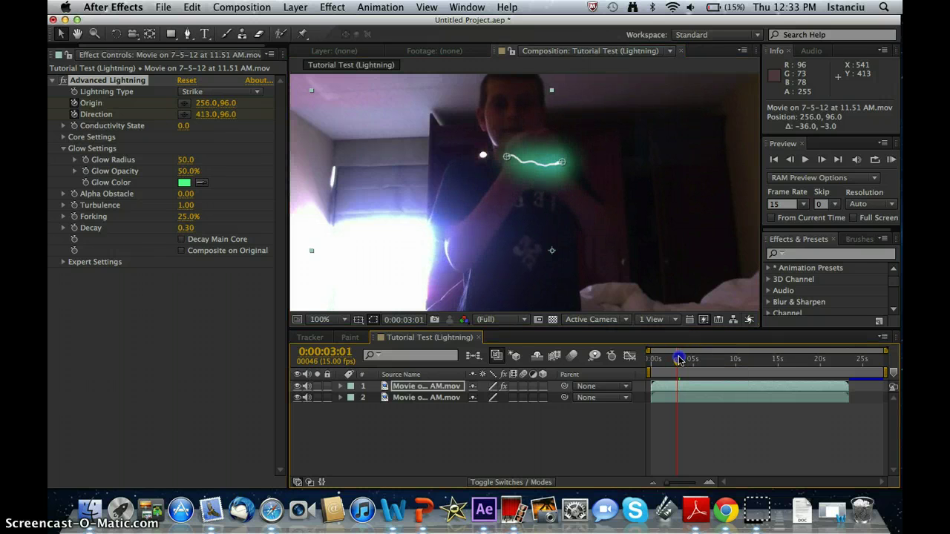
click(821, 159)
click(821, 160)
click(822, 159)
click(789, 159)
drag(652, 386, 654, 386)
click(679, 363)
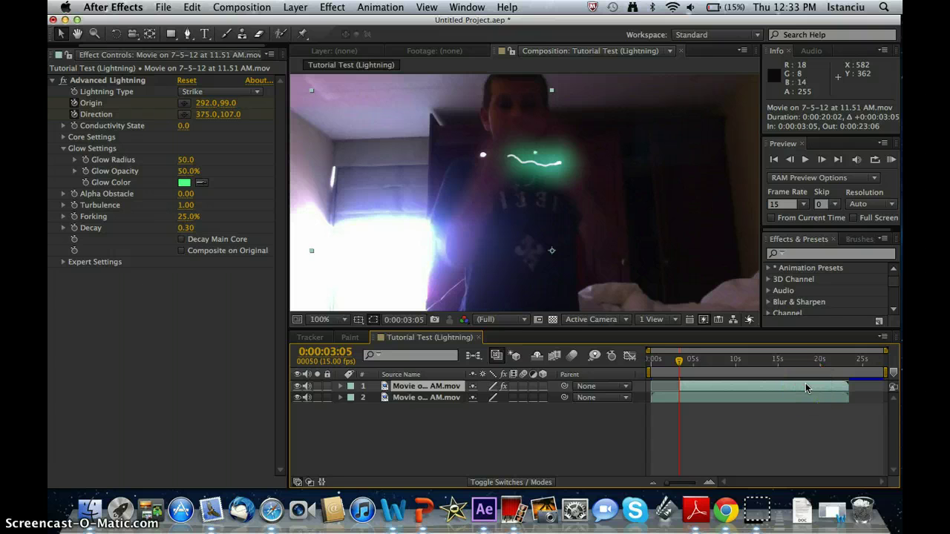
Open Lightning Effect.aep from Movies without saving the untitled project, and start a RAM preview.
click(87, 511)
click(269, 218)
click(461, 220)
double_click(463, 220)
click(450, 275)
click(806, 160)
click(805, 160)
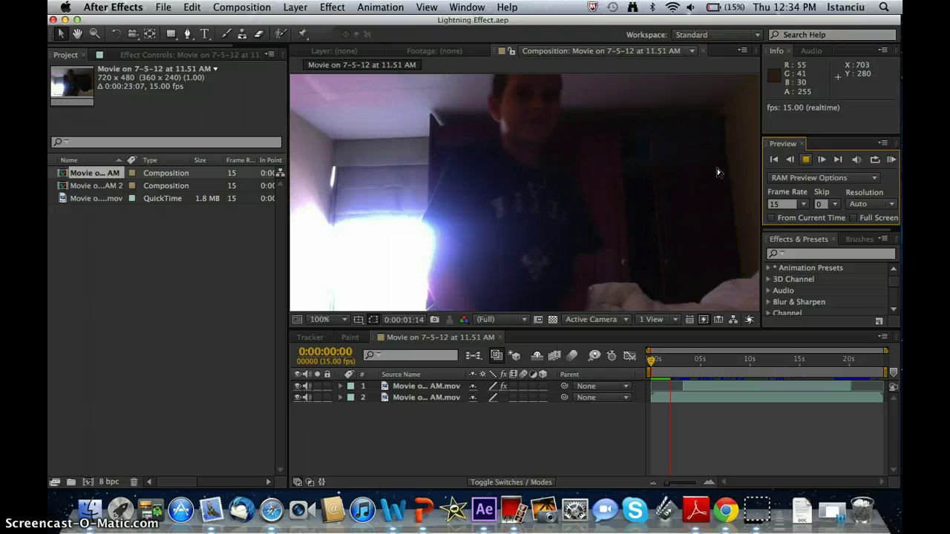
Stop the preview, scrub around the 20-second mark, then return the playhead to 0:00:00:00.
drag(673, 201, 614, 215)
click(805, 159)
click(844, 361)
drag(843, 362, 853, 376)
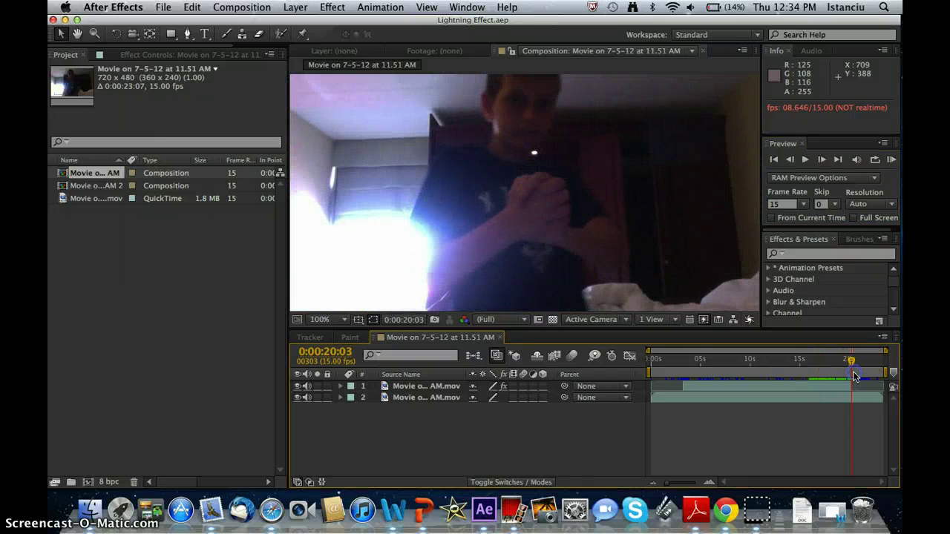
drag(850, 363, 638, 369)
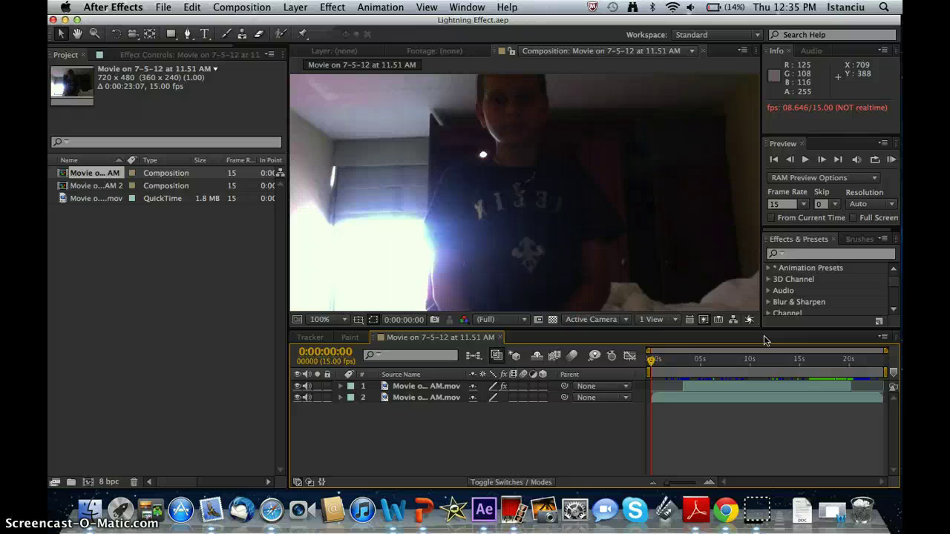
RAM-preview all 352 frames of the Lightning Effect composition with system volume raised, restarting playback.
click(892, 160)
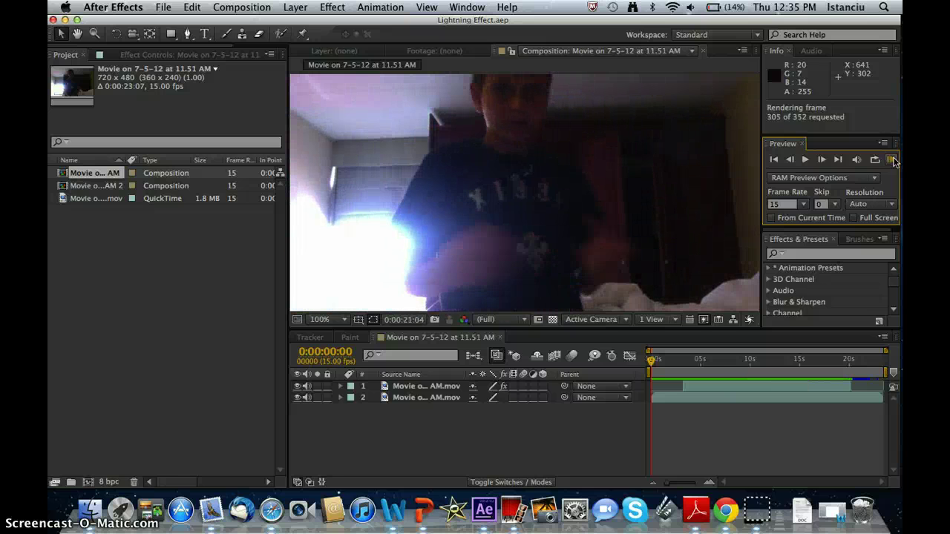
key(XF86AudioRaiseVolume)
key(XF86AudioRaiseVolume)
key(XF86AudioRaiseVolume)
key(XF86AudioRaiseVolume)
key(XF86AudioRaiseVolume)
key(XF86AudioRaiseVolume)
click(717, 224)
click(891, 160)
End the Lightning Effect RAM preview by clicking in the Composition viewer, leaving it at frame zero.
click(471, 306)
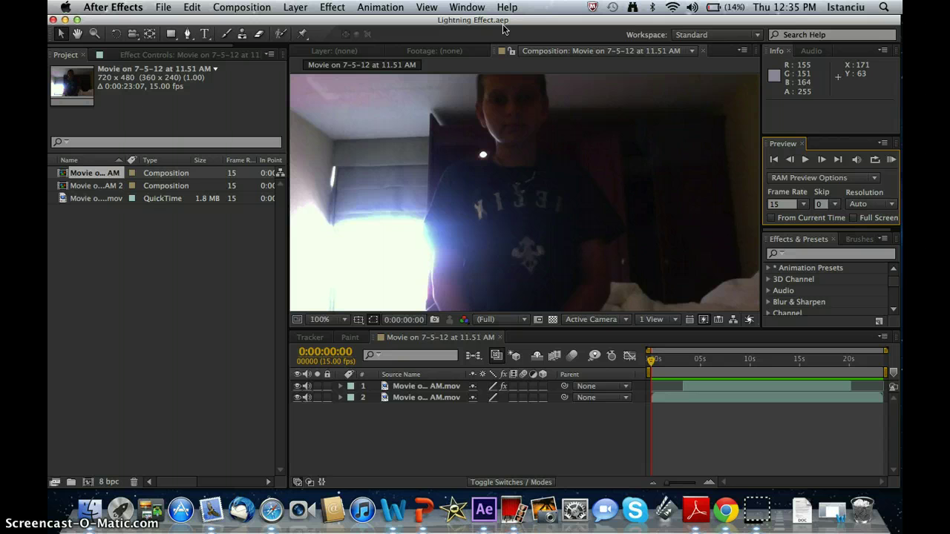